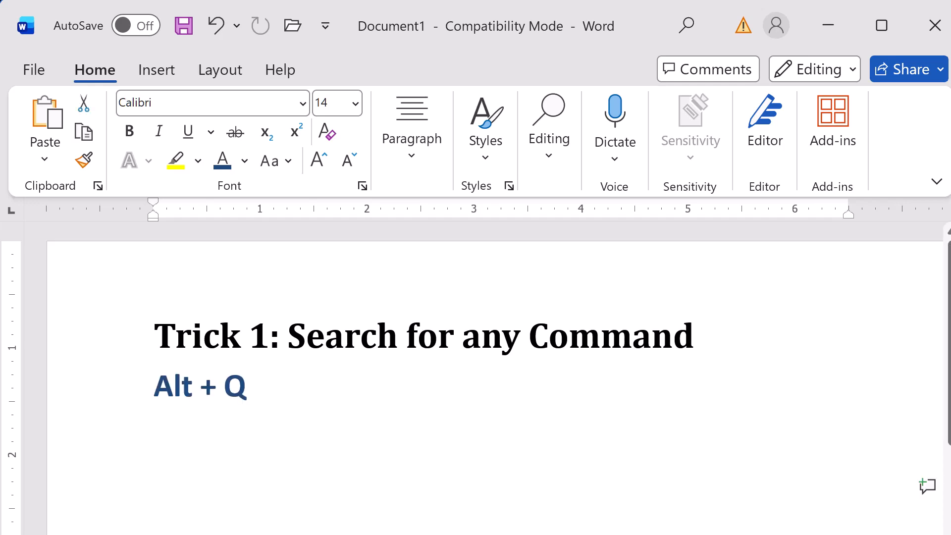
# Step: Search the commands for "Insert Page Number" and insert a page number at the top of the page
pyautogui.hotkey('alt', 'q')
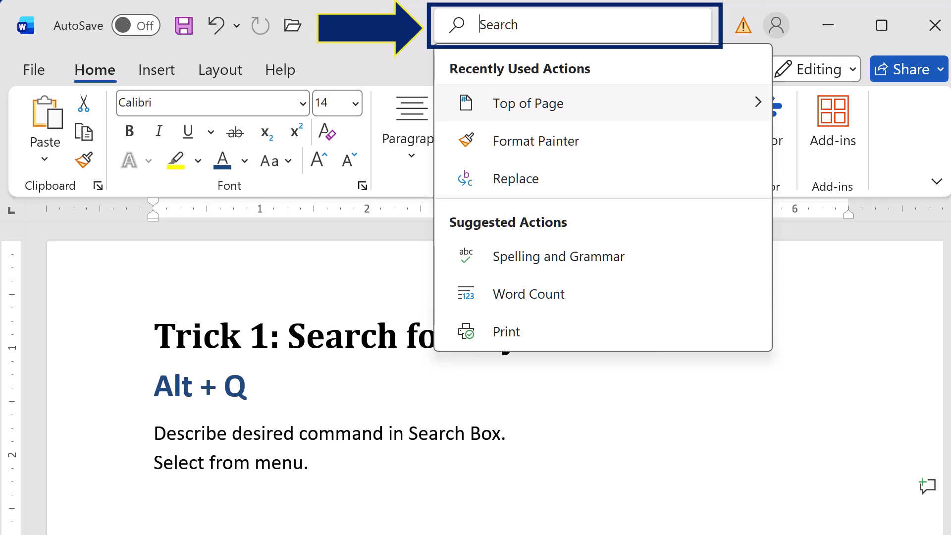
pyautogui.write('Insert Page NumberInsert Page')
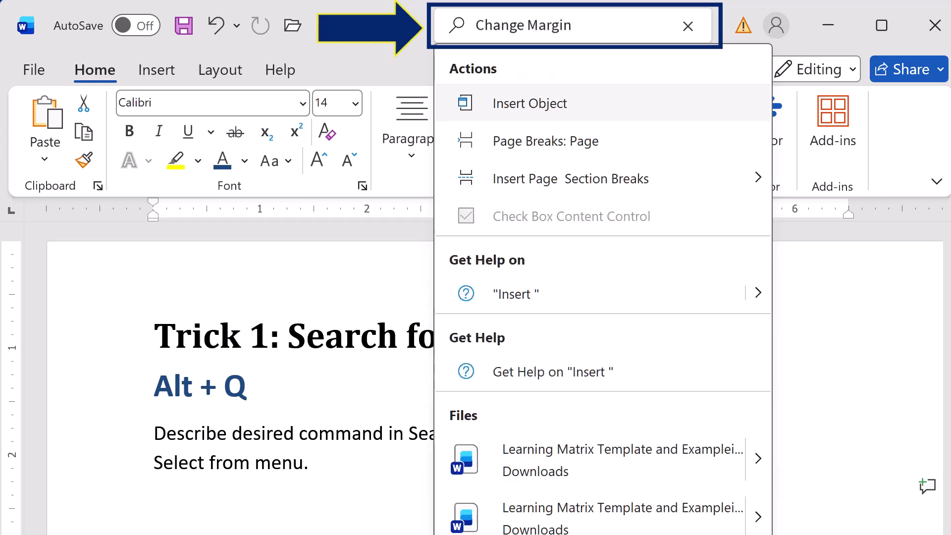
pyautogui.write(' Numbe')
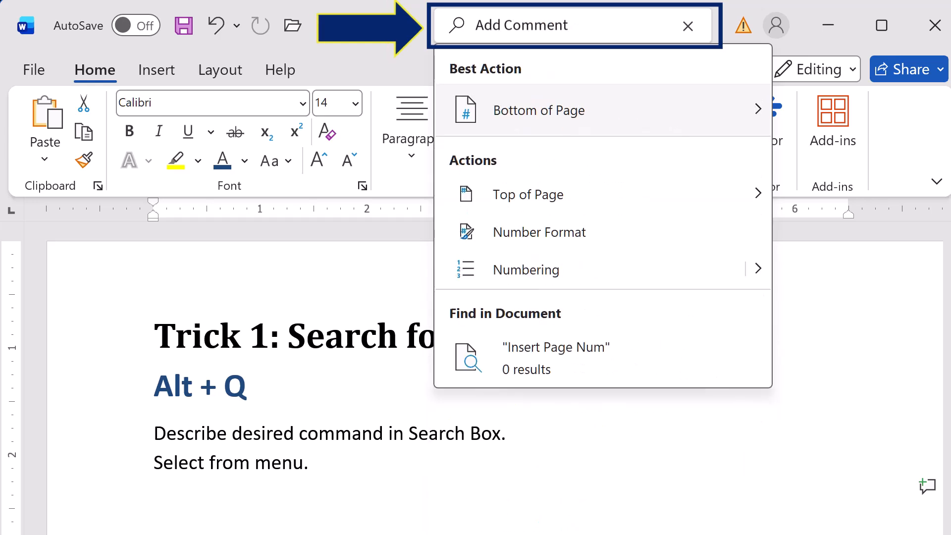
pyautogui.write('r')
pyautogui.moveTo(528, 195)
pyautogui.click(837, 417)
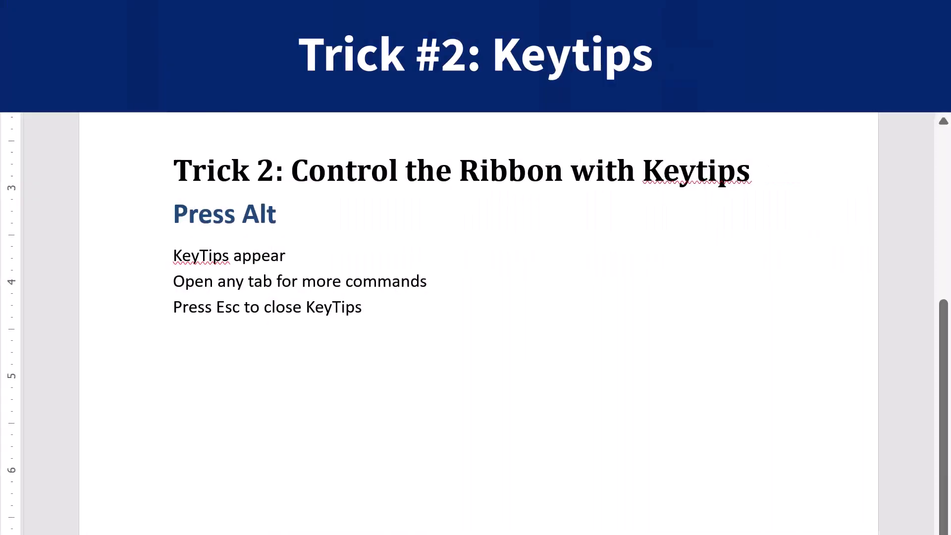
# Step: Display the KeyTips, view those for the Home and Layout commands, and close them
pyautogui.press('alt')
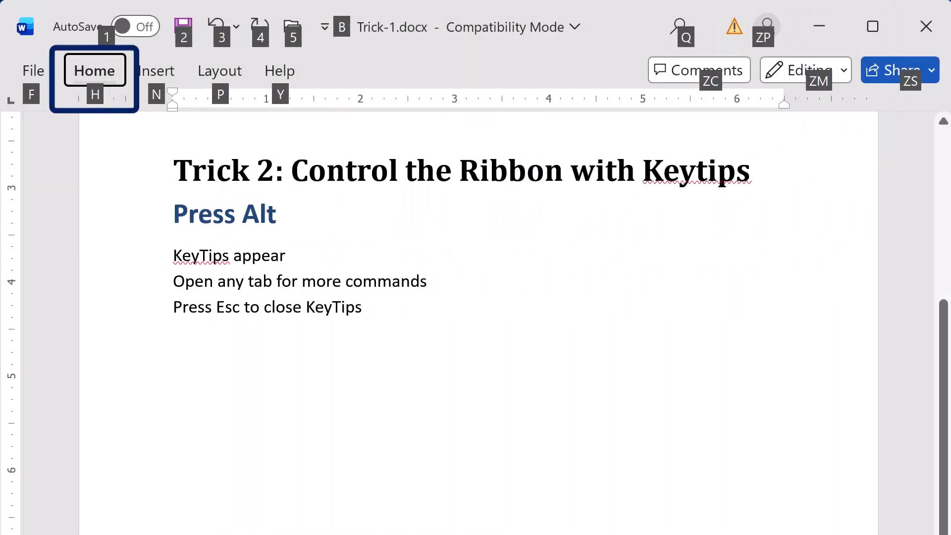
pyautogui.press('h')
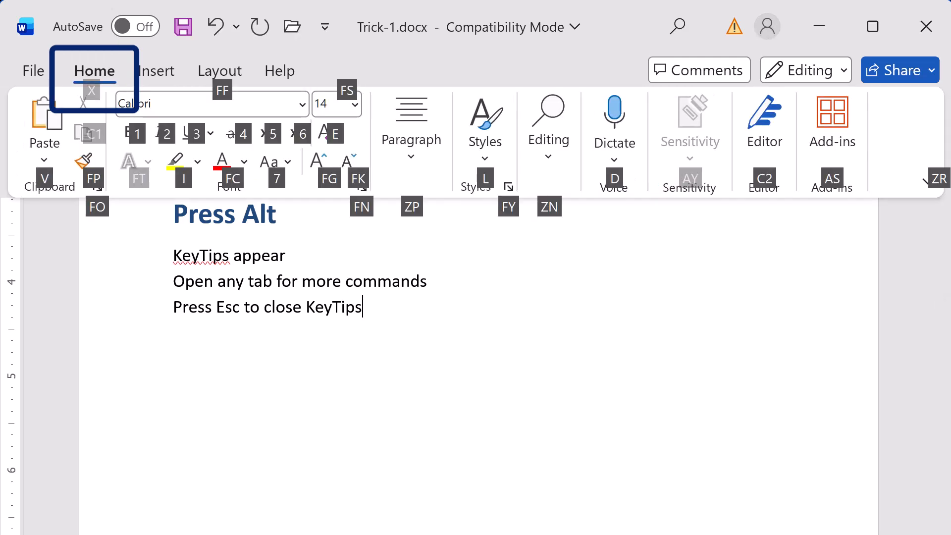
pyautogui.press('Escape')
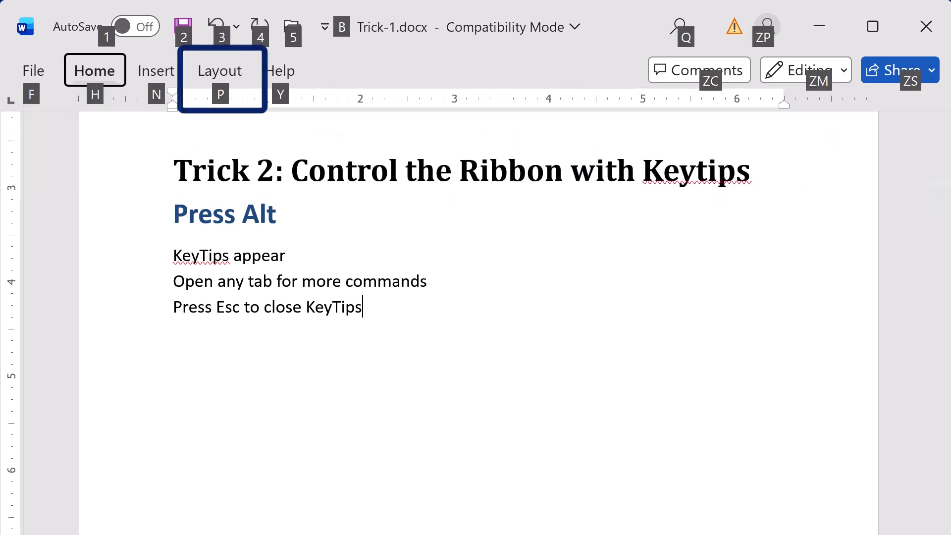
pyautogui.press('p')
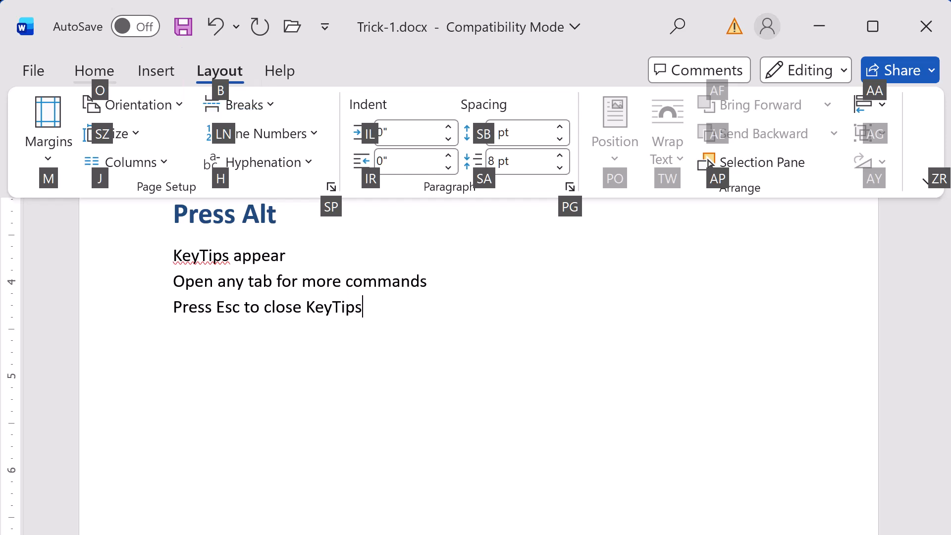
pyautogui.press('Escape')
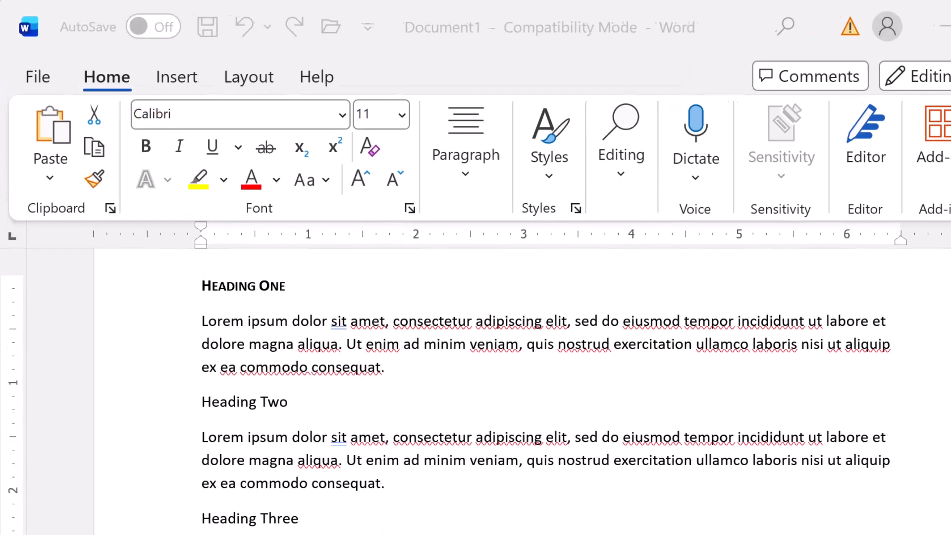
# Step: Copy Heading One's formatting to Heading Two and Heading Three with the Format Painter, and turn the painter off
pyautogui.moveTo(201, 298); pyautogui.dragTo(298, 296)
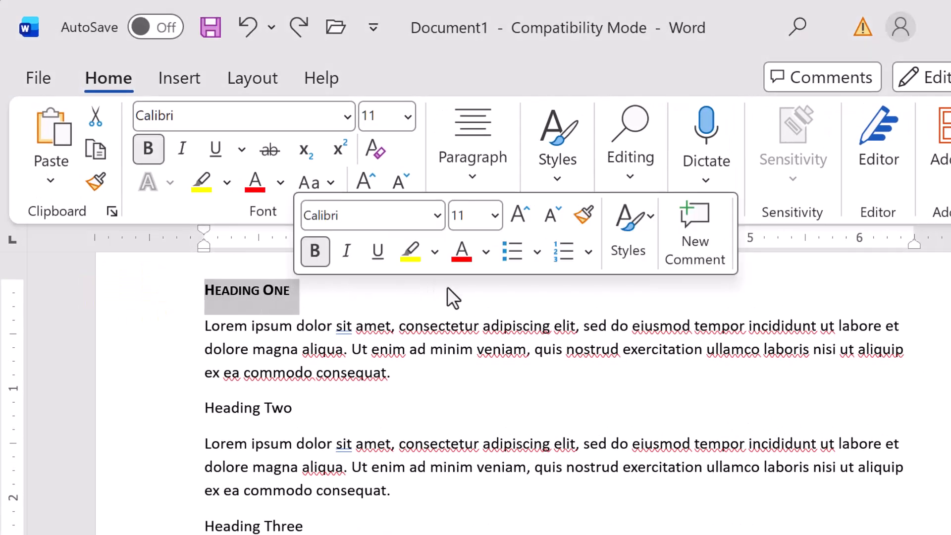
pyautogui.click(583, 221)
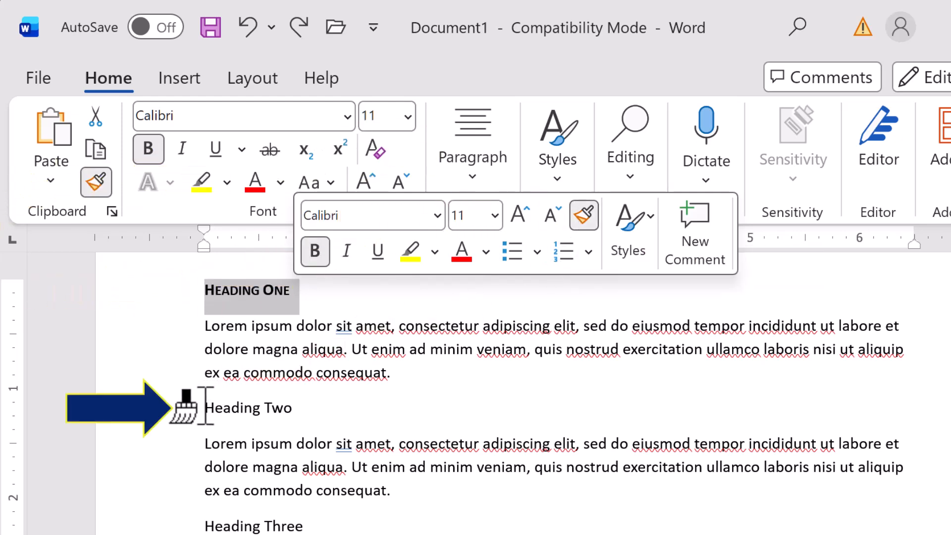
pyautogui.moveTo(205, 407); pyautogui.dragTo(322, 411)
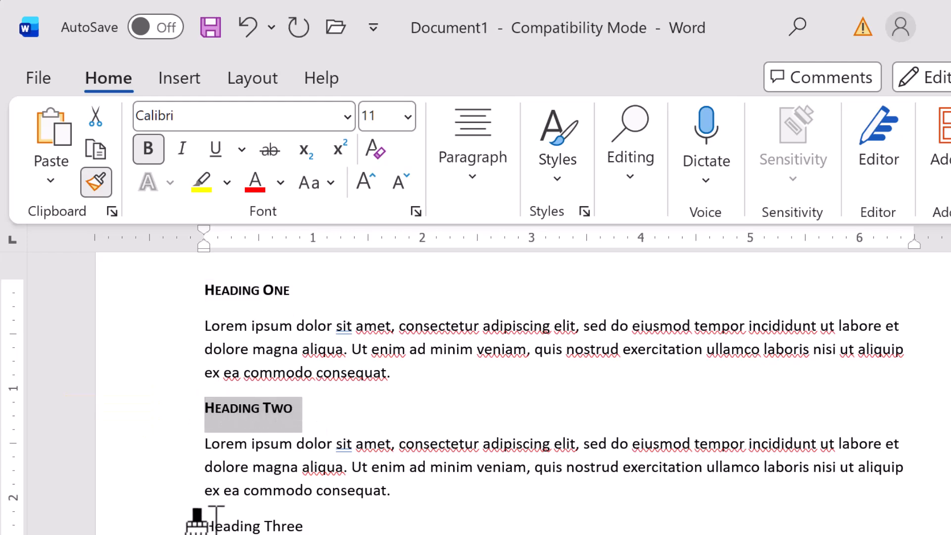
pyautogui.moveTo(207, 526); pyautogui.dragTo(340, 531)
pyautogui.moveTo(285, 474); pyautogui.dragTo(298, 473)
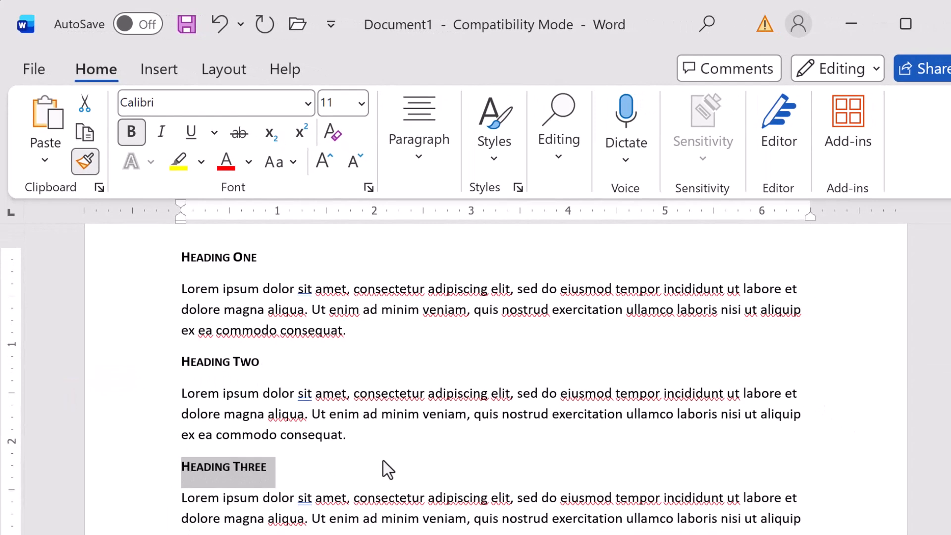
pyautogui.press('Right')
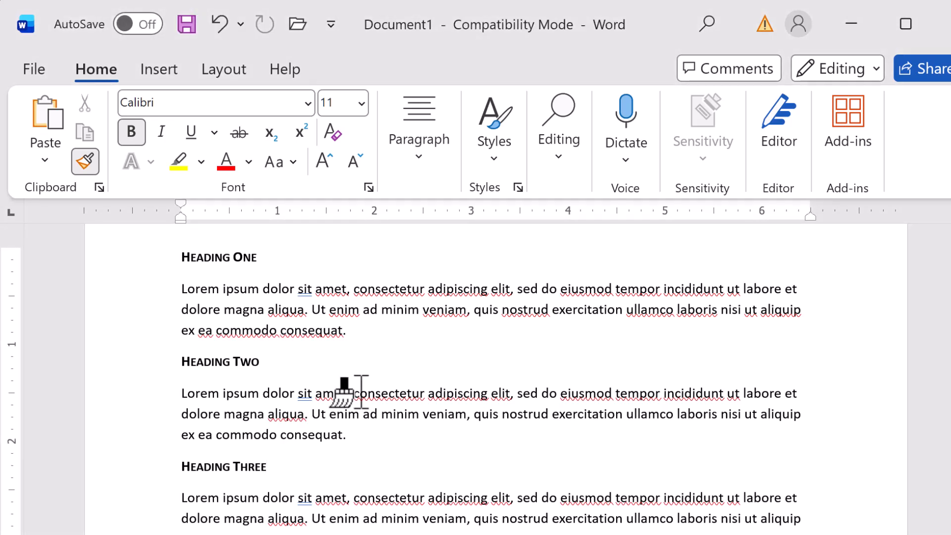
pyautogui.click(88, 168)
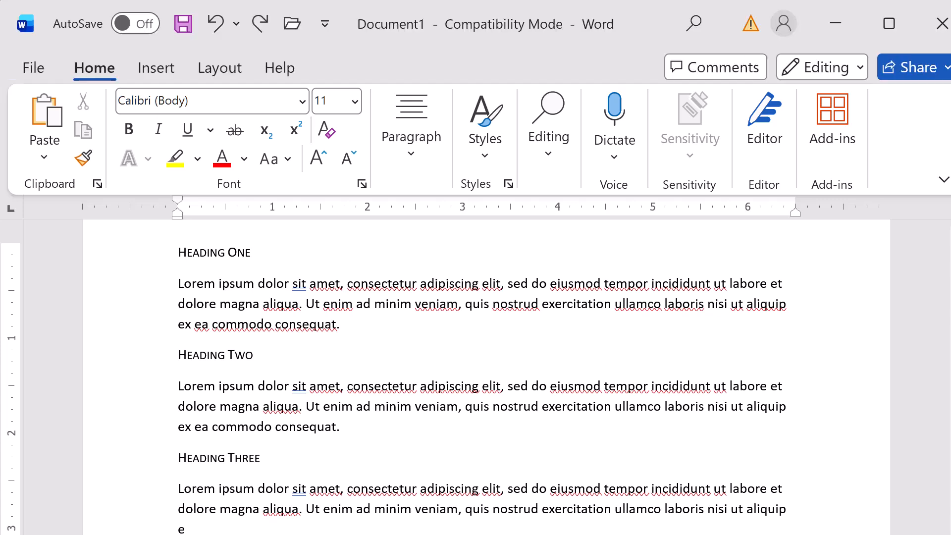
# Step: Make Heading One bold and repeat the formatting on Heading Two and Heading Three
pyautogui.moveTo(171, 251); pyautogui.dragTo(242, 253)
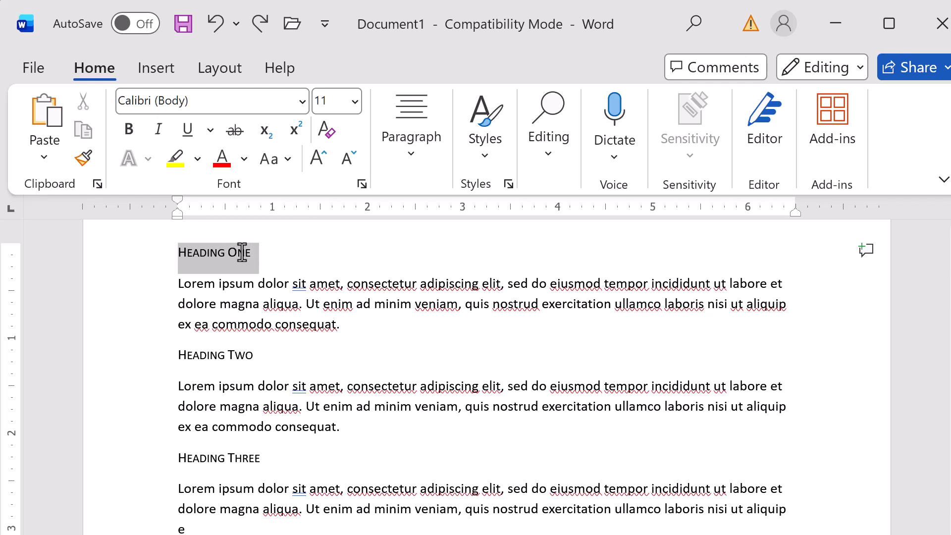
pyautogui.click(129, 128)
pyautogui.moveTo(172, 355); pyautogui.dragTo(267, 356)
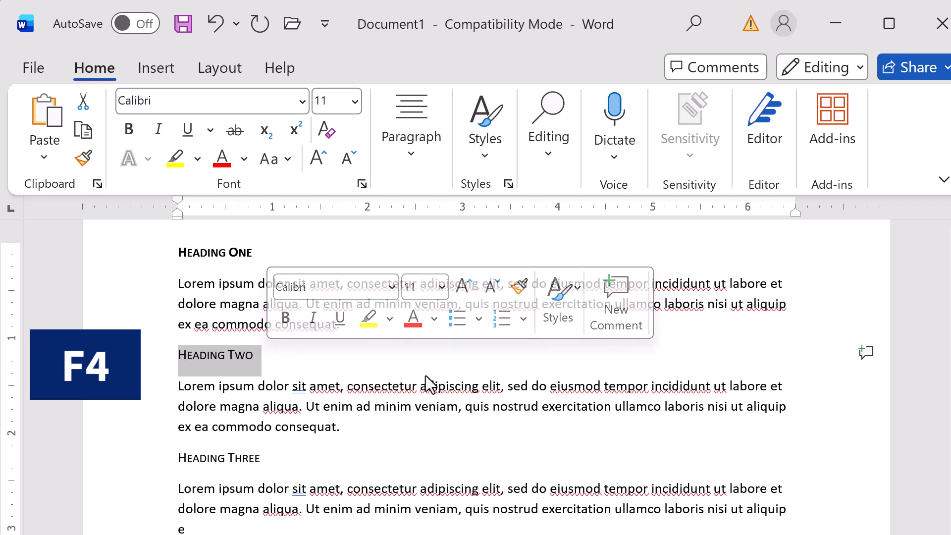
pyautogui.press('F4')
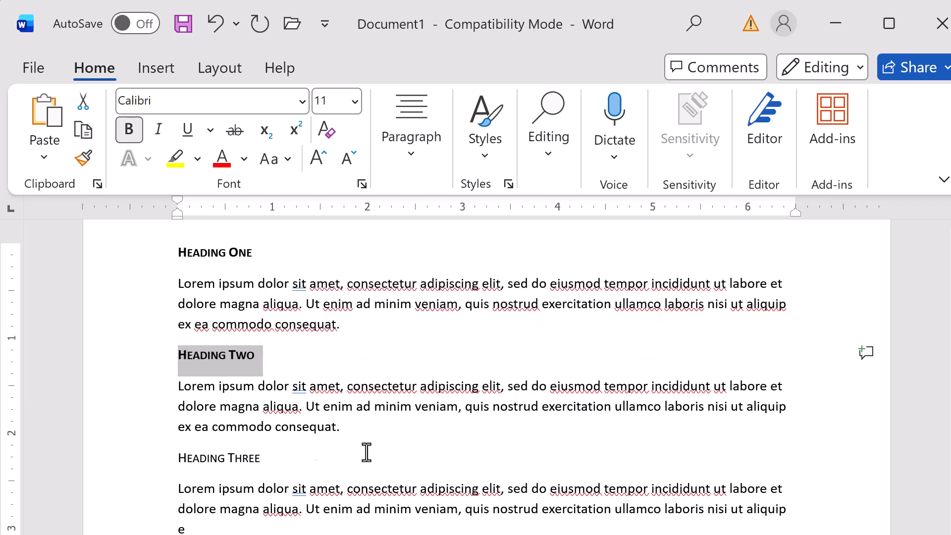
pyautogui.moveTo(196, 460); pyautogui.dragTo(274, 457)
pyautogui.press('F4')
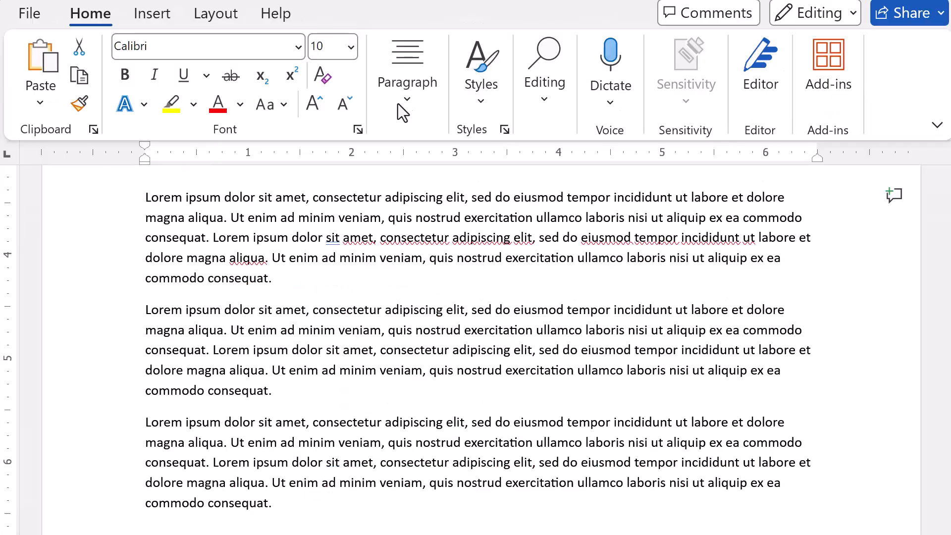
# Step: Justify the first Lorem ipsum paragraph and repeat the alignment on the second and third paragraphs
pyautogui.click(411, 149)
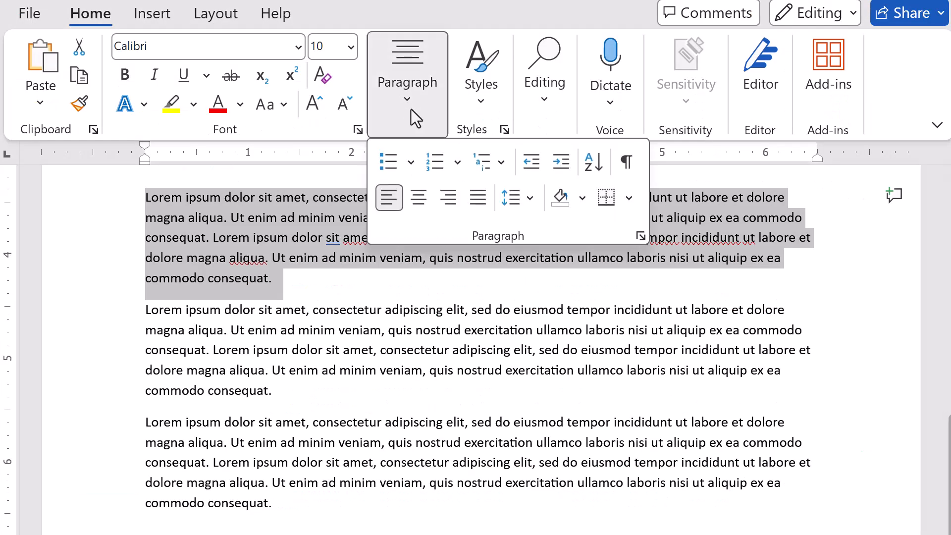
pyautogui.click(477, 201)
pyautogui.click(272, 372)
pyautogui.moveTo(272, 372); pyautogui.dragTo(149, 297)
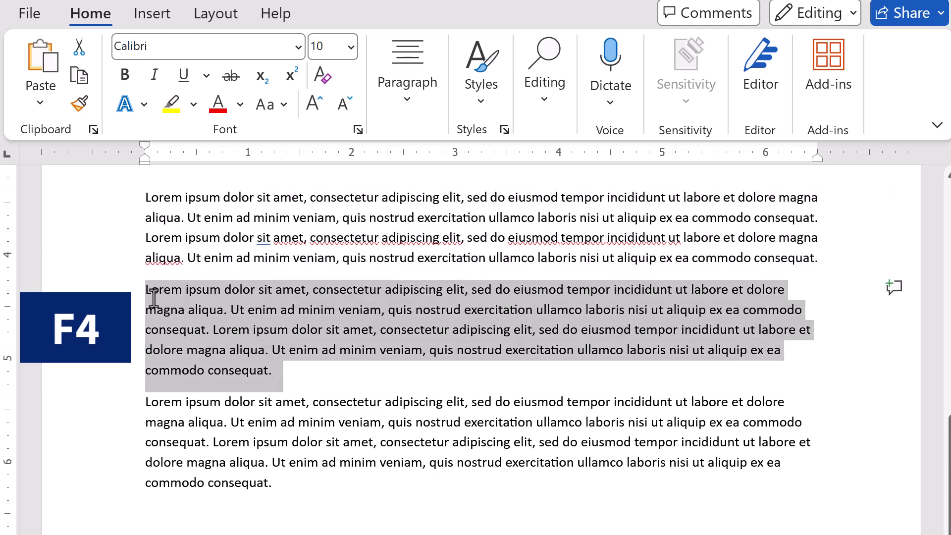
pyautogui.press('F4')
pyautogui.moveTo(276, 461); pyautogui.dragTo(145, 389)
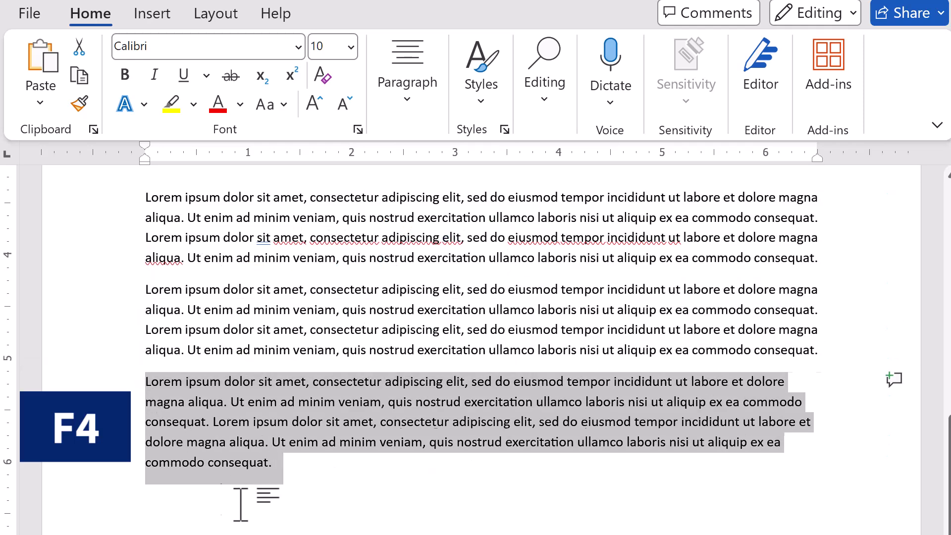
pyautogui.press('F4')
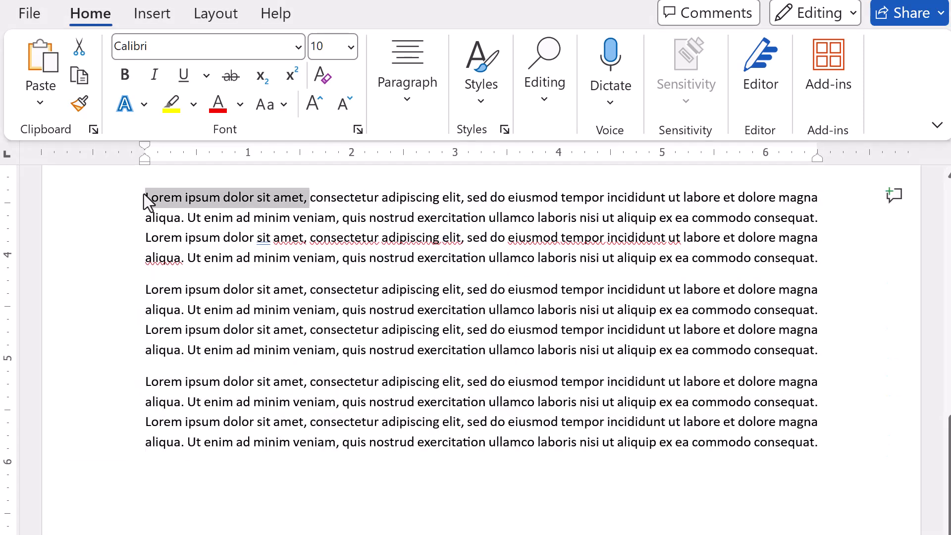
# Step: Colour the opening words "Lorem ipsum dolor sit amet" red in the first paragraph and repeat it in the other two
pyautogui.click(218, 105)
pyautogui.press('F4')
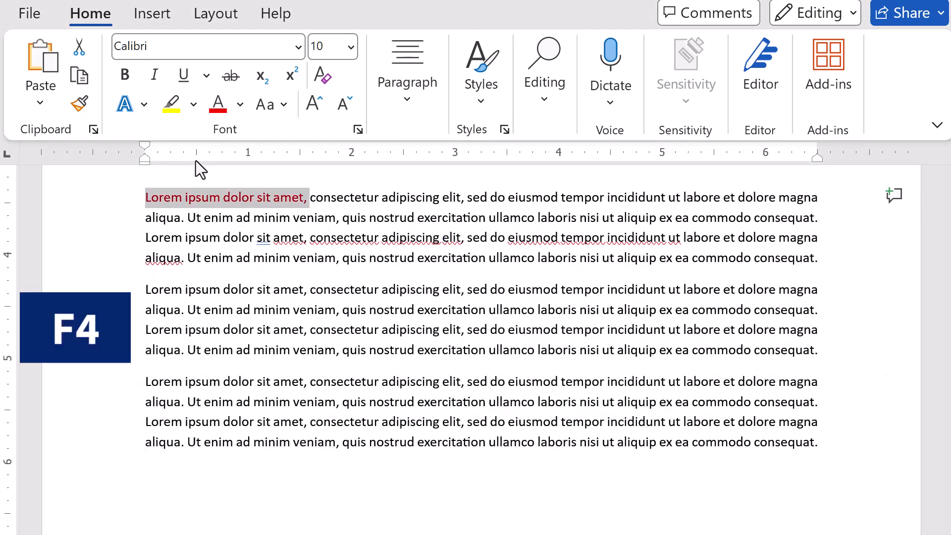
pyautogui.moveTo(145, 289); pyautogui.dragTo(303, 289)
pyautogui.press('F4')
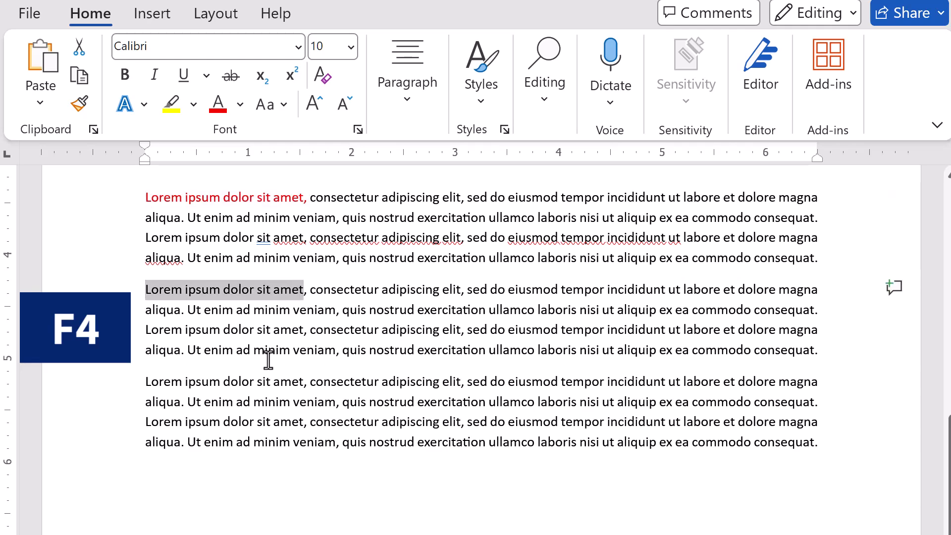
pyautogui.moveTo(145, 383); pyautogui.dragTo(303, 382)
pyautogui.press('F4')
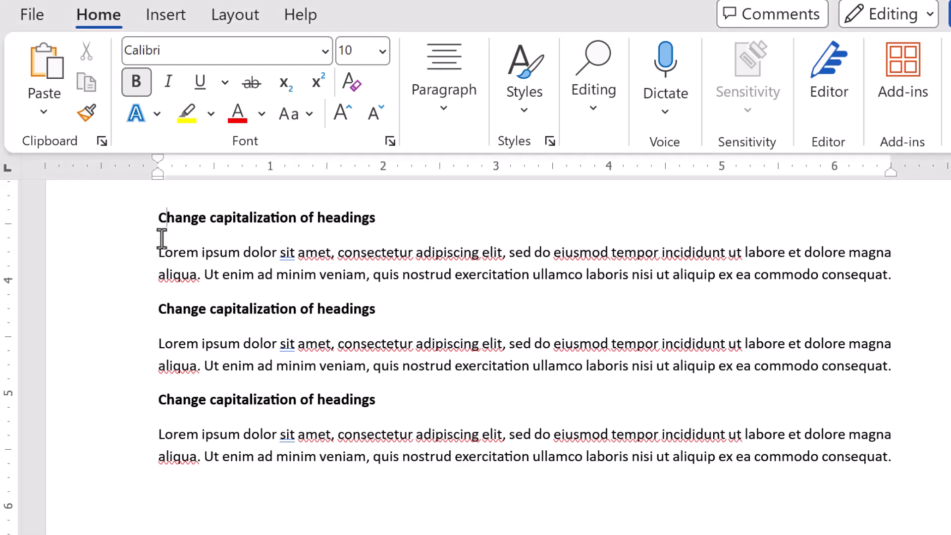
# Step: Cycle the letter case of all three "Change capitalization of headings" headings until each word is capitalized
pyautogui.moveTo(154, 218); pyautogui.dragTo(373, 216)
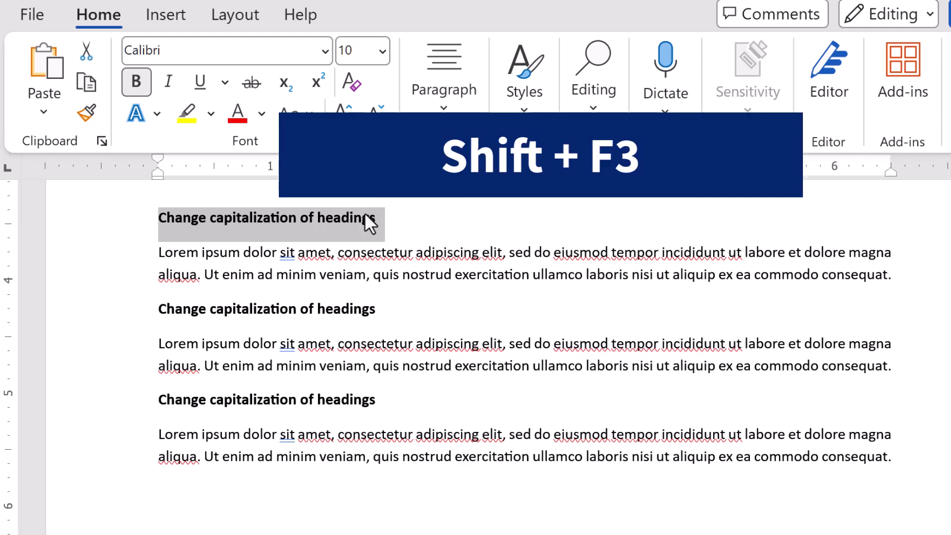
pyautogui.hotkey('shift', 'F3')
pyautogui.hotkey('shift', 'F3')
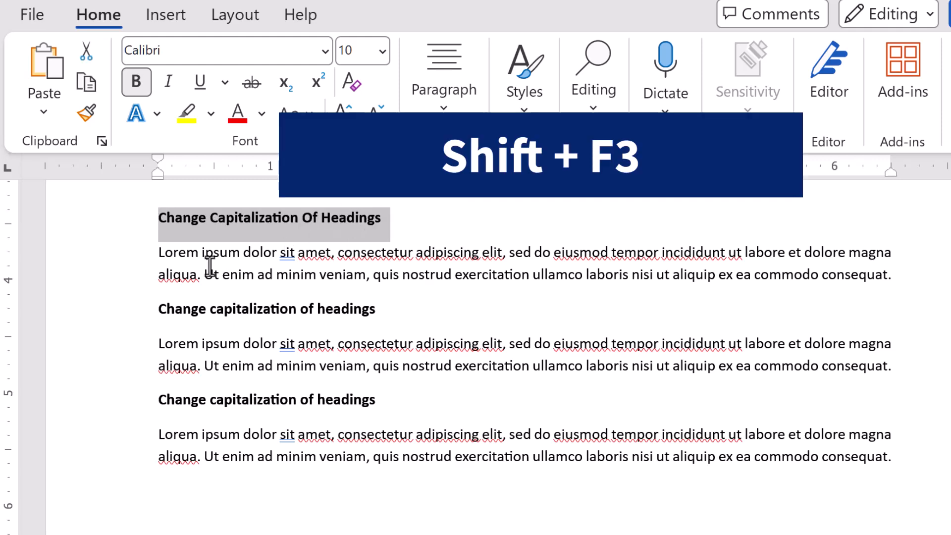
pyautogui.moveTo(161, 310); pyautogui.dragTo(370, 310)
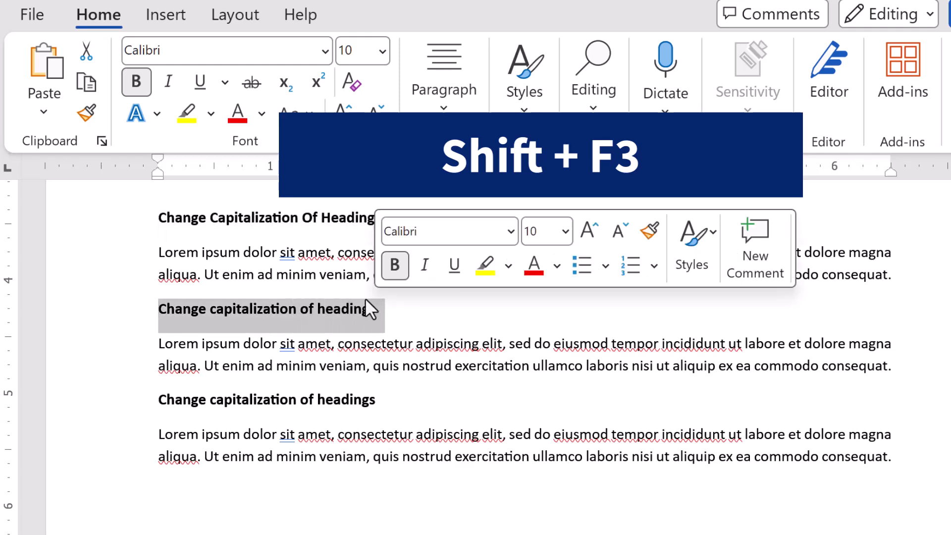
pyautogui.hotkey('shift', 'F3')
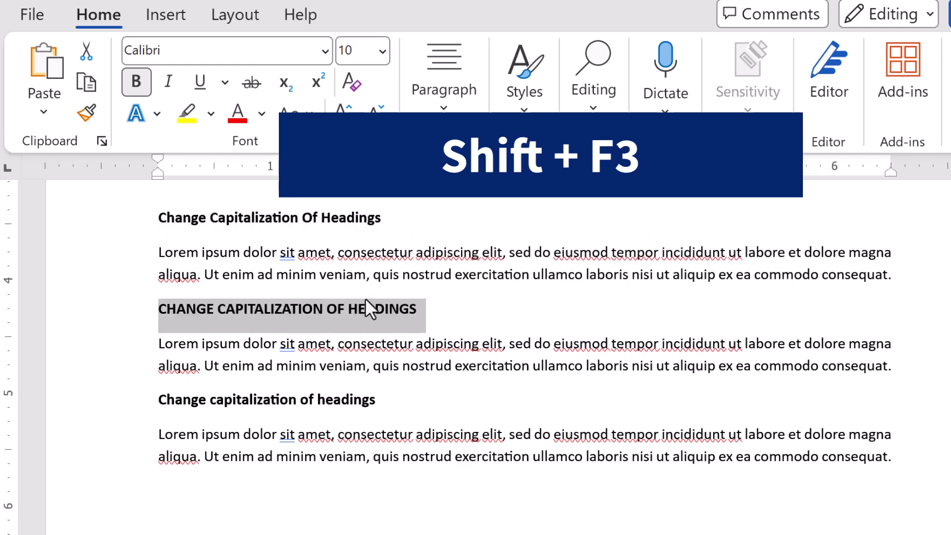
pyautogui.hotkey('shift', 'F3')
pyautogui.hotkey('shift', 'F3')
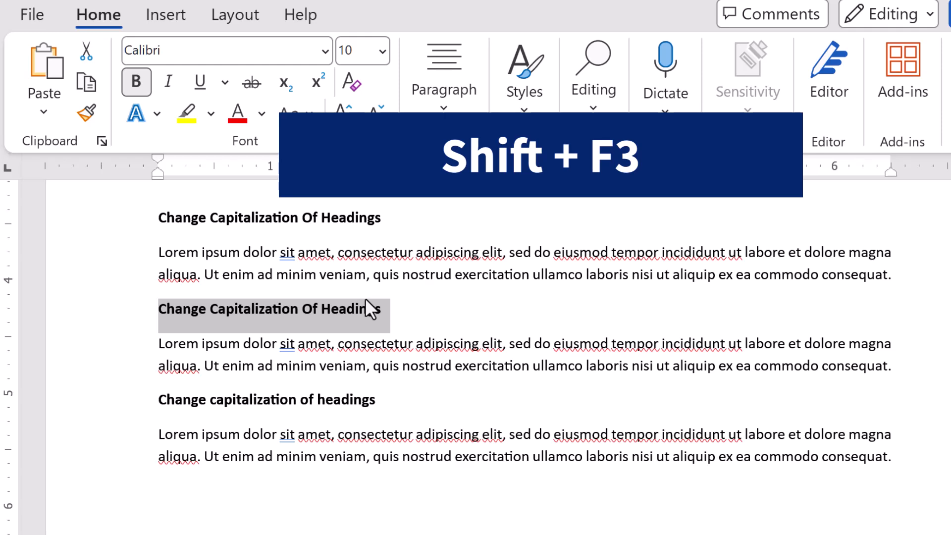
pyautogui.moveTo(151, 397); pyautogui.dragTo(340, 395)
pyautogui.hotkey('shift', 'F3')
pyautogui.hotkey('shift', 'F3')
pyautogui.hotkey('shift', 'F3')
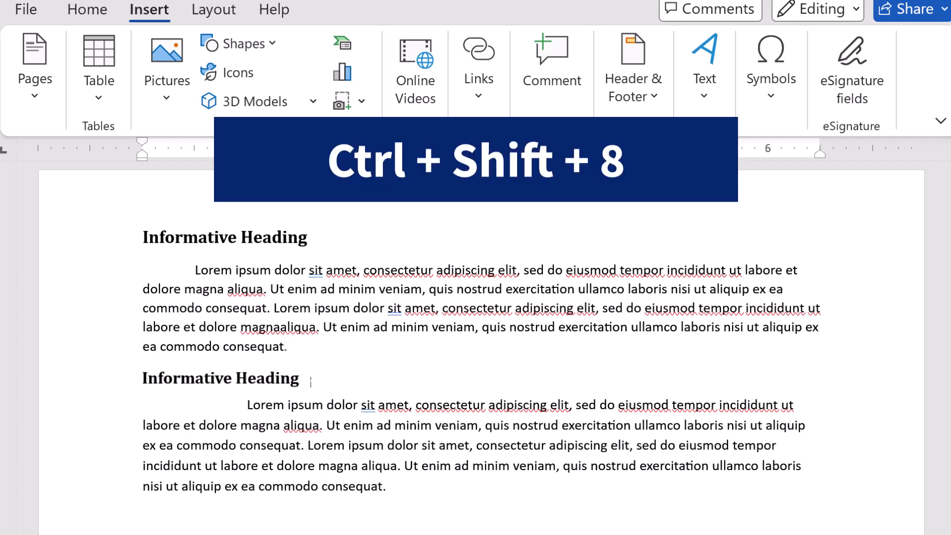
# Step: Use the formatting marks to remove the extra tab before the paragraph under the second Informative Heading, and hide the marks again
pyautogui.hotkey('ctrl', 'shift', '8')
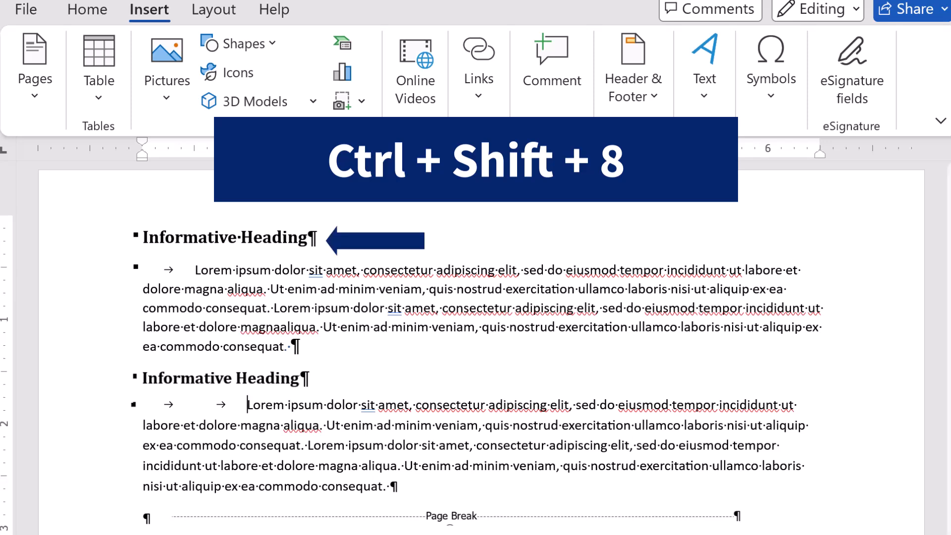
pyautogui.press('BackSpace')
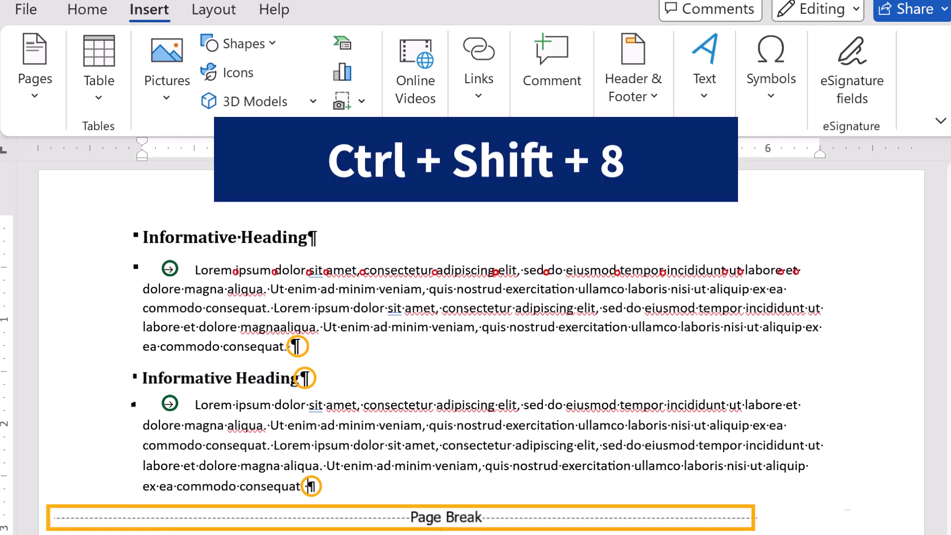
pyautogui.hotkey('ctrl', 'shift', '8')
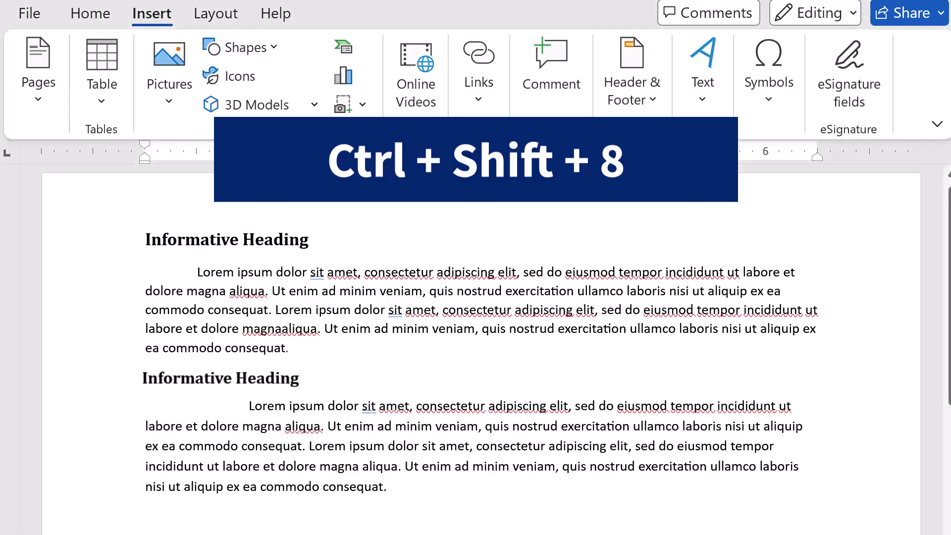